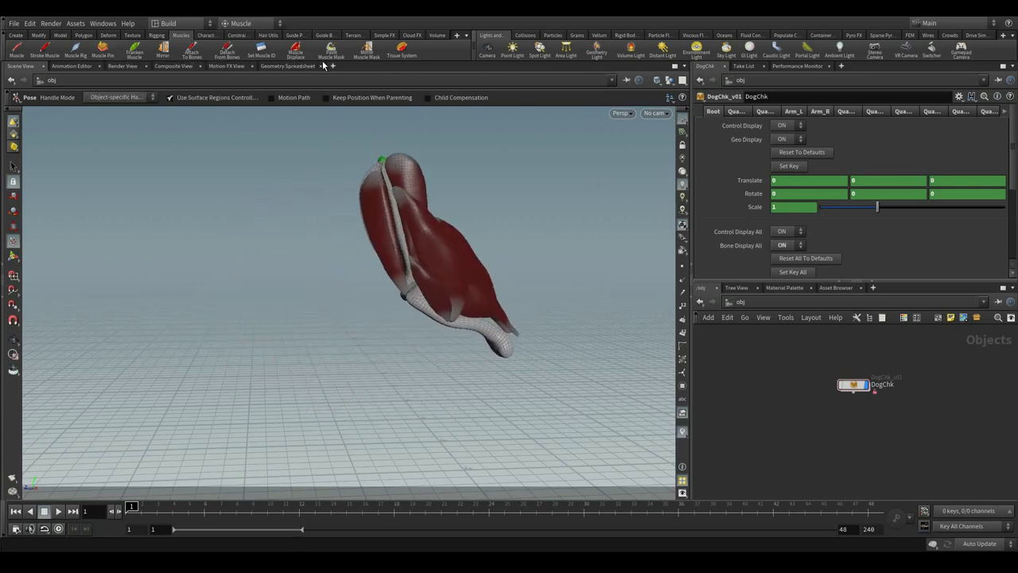
Step: Orbit and zoom the Scene View to face the greyhound
left_click(398, 59)
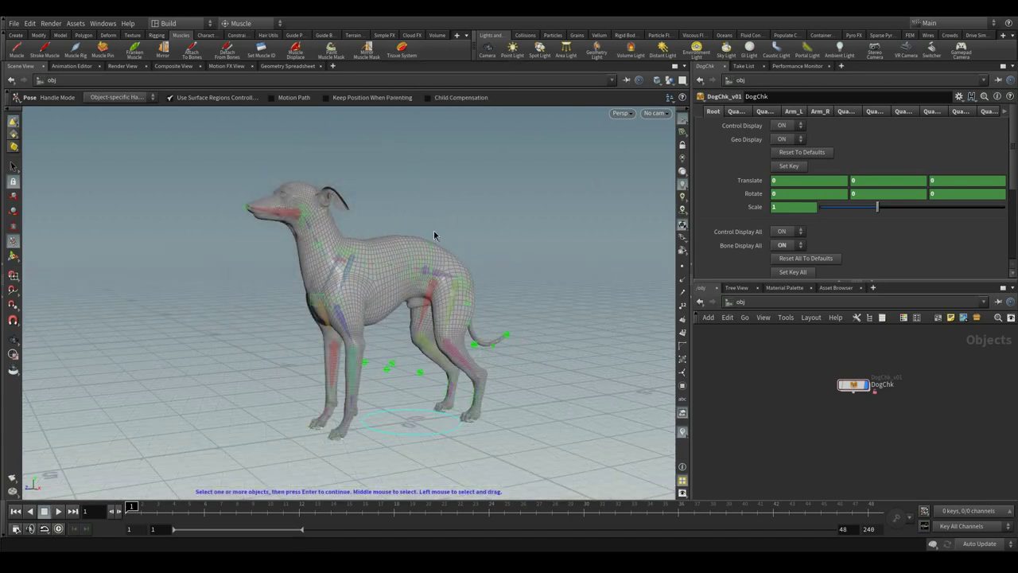
key("Escape")
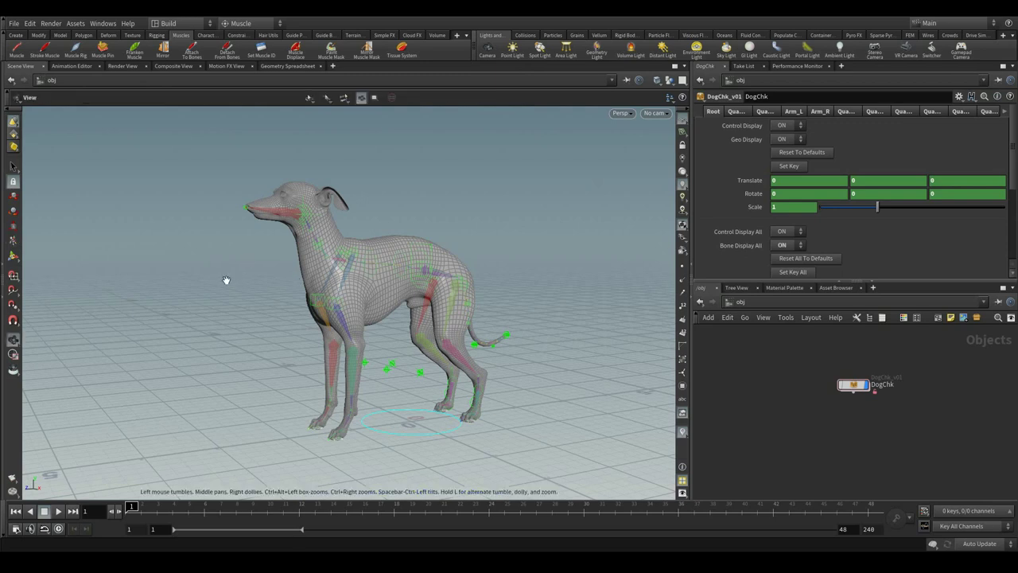
mouse_move(225, 281)
left_mouse_down()
mouse_move(233, 285)
mouse_move(198, 282)
mouse_move(215, 295)
mouse_move(176, 280)
left_mouse_up()
scroll(215, 276, "up", 5)
key("ctrl+r")
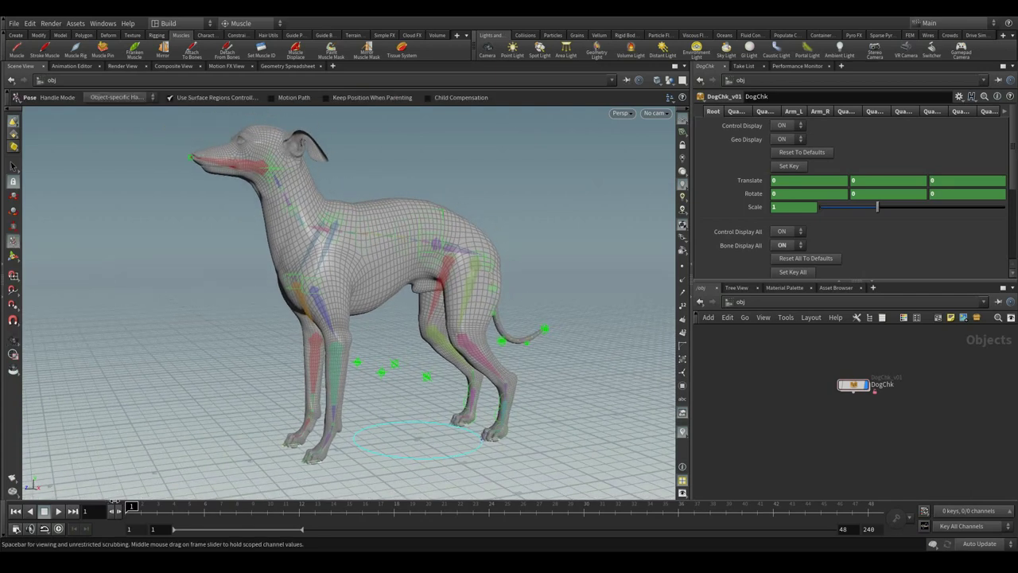
Step: Scrub the timeline so the greyhound rears up, orbiting around it
left_click_drag(119, 506, 631, 506)
key("Escape")
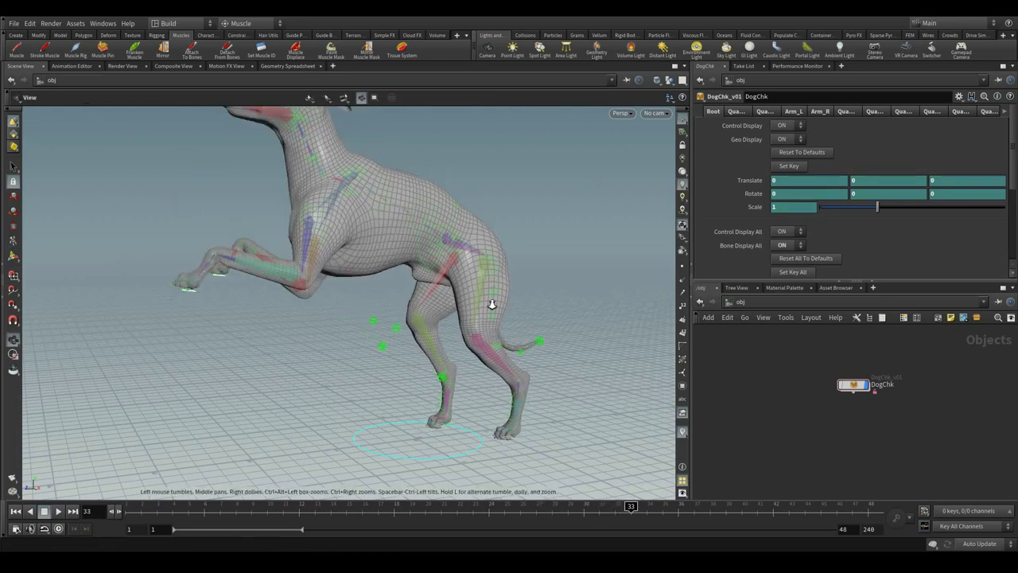
left_click_drag(492, 304, 295, 222)
key("ctrl+r")
left_click_drag(588, 506, 647, 506)
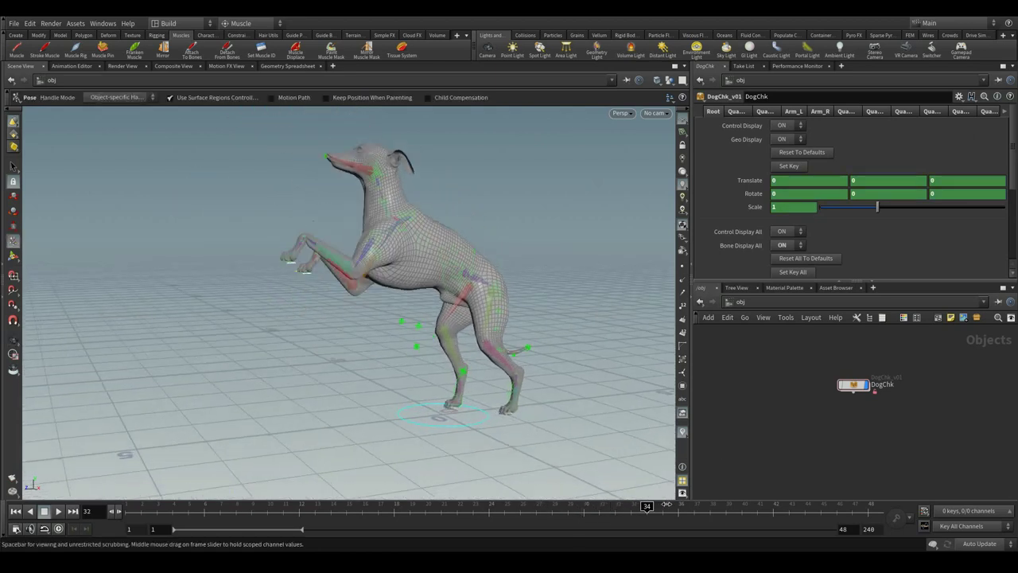
Step: Play the rearing animation and move in close to the dog's shoulder
left_click(59, 511)
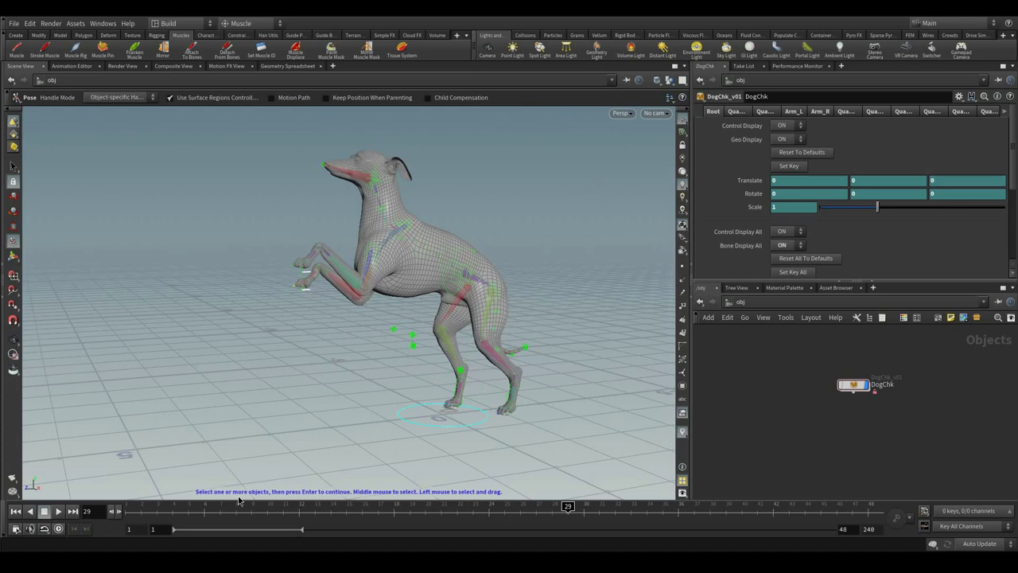
key("Escape")
mouse_move(234, 314)
left_mouse_down()
mouse_move(432, 387)
mouse_move(345, 387)
mouse_move(340, 253)
left_mouse_up()
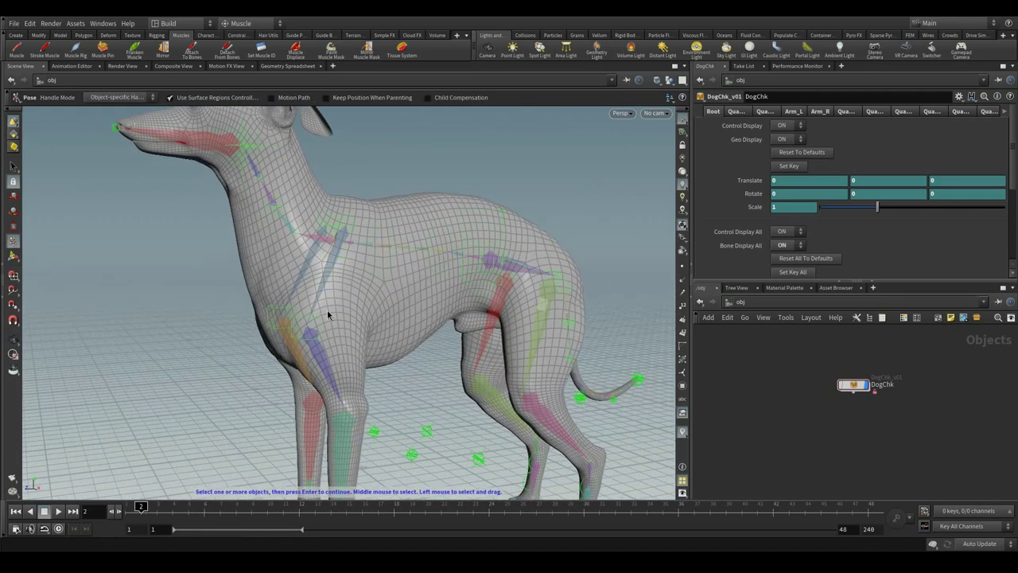
Step: Select the L_Arm_clavicle bone in the shoulder and cancel the stray wire
left_click(336, 269)
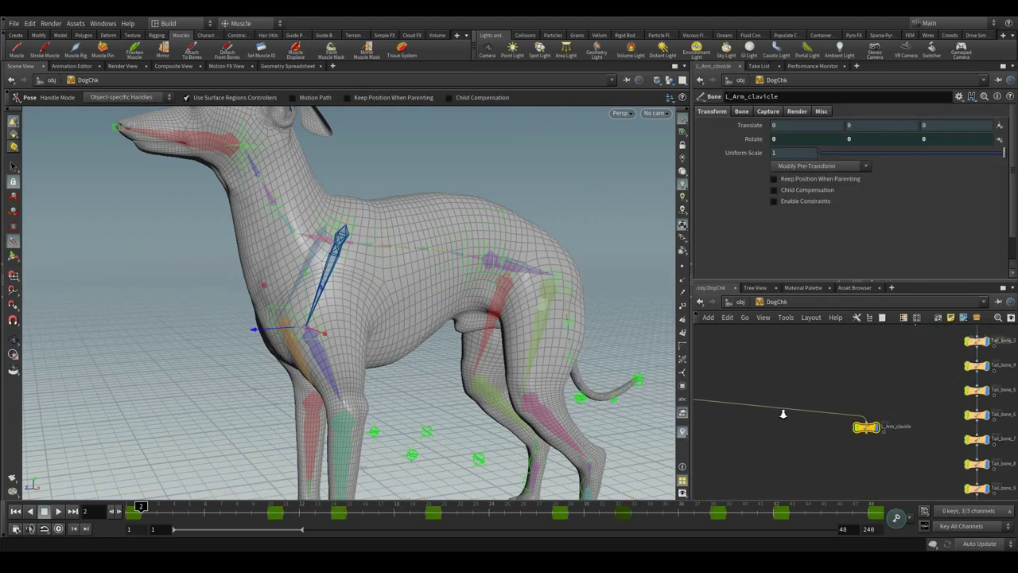
left_click(828, 445)
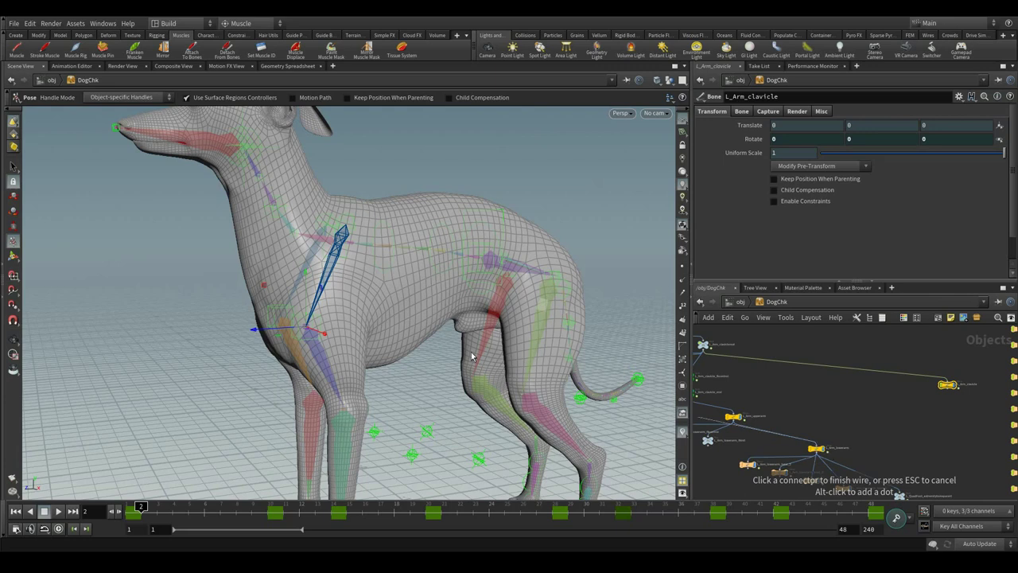
key("Escape")
key("Escape")
Step: Orbit around the dog's head and neck, then return to the top-level DogChk rig
mouse_move(249, 232)
left_mouse_down()
mouse_move(350, 294)
mouse_move(326, 273)
left_mouse_up()
key("Return")
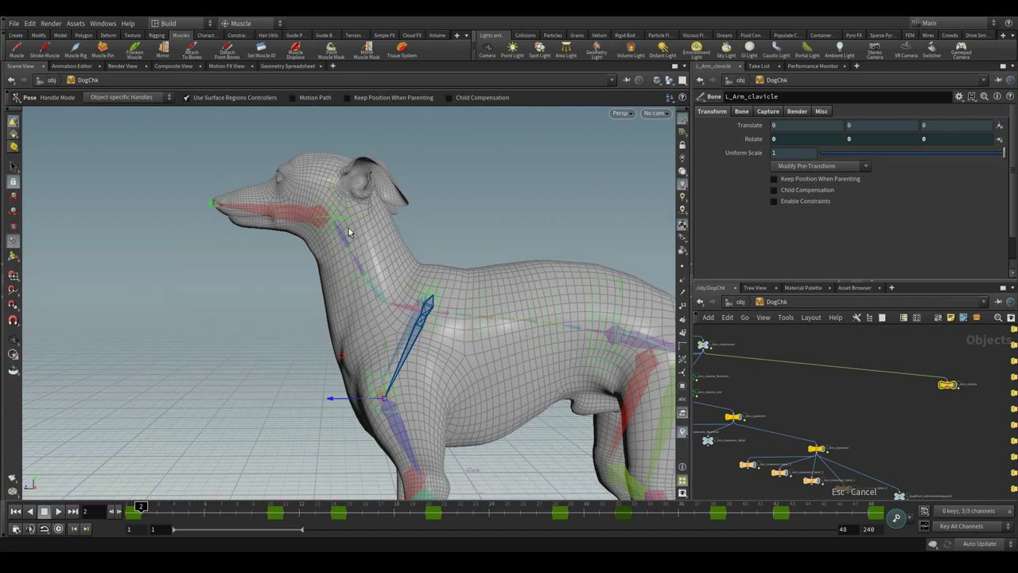
key("Escape")
mouse_move(334, 230)
left_mouse_down()
mouse_move(342, 280)
mouse_move(322, 227)
left_mouse_up()
key("Return")
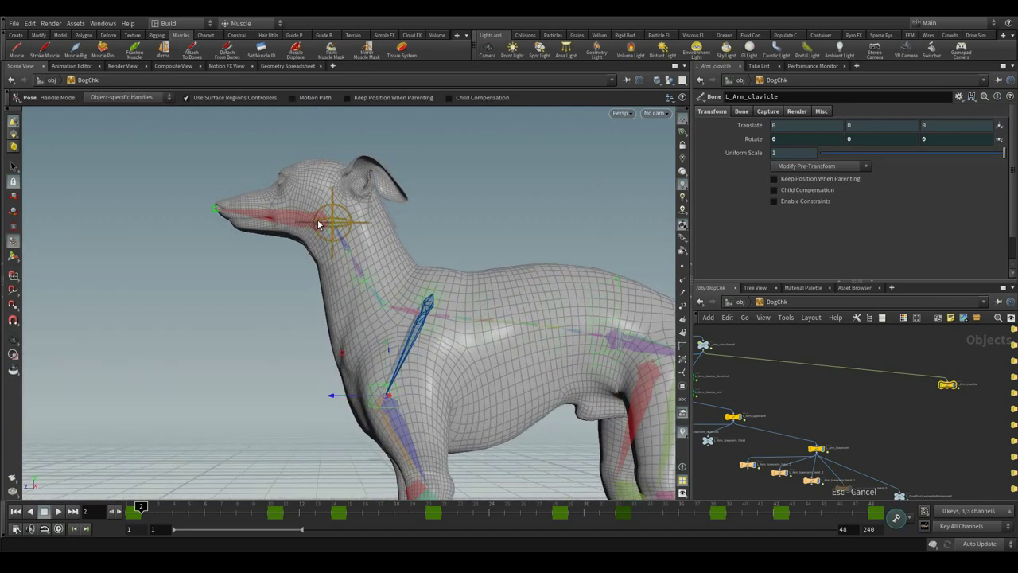
key("Escape")
mouse_move(511, 391)
left_mouse_down()
mouse_move(233, 289)
mouse_move(477, 318)
mouse_move(302, 309)
mouse_move(305, 295)
mouse_move(403, 350)
mouse_move(374, 334)
left_mouse_up()
key("Escape")
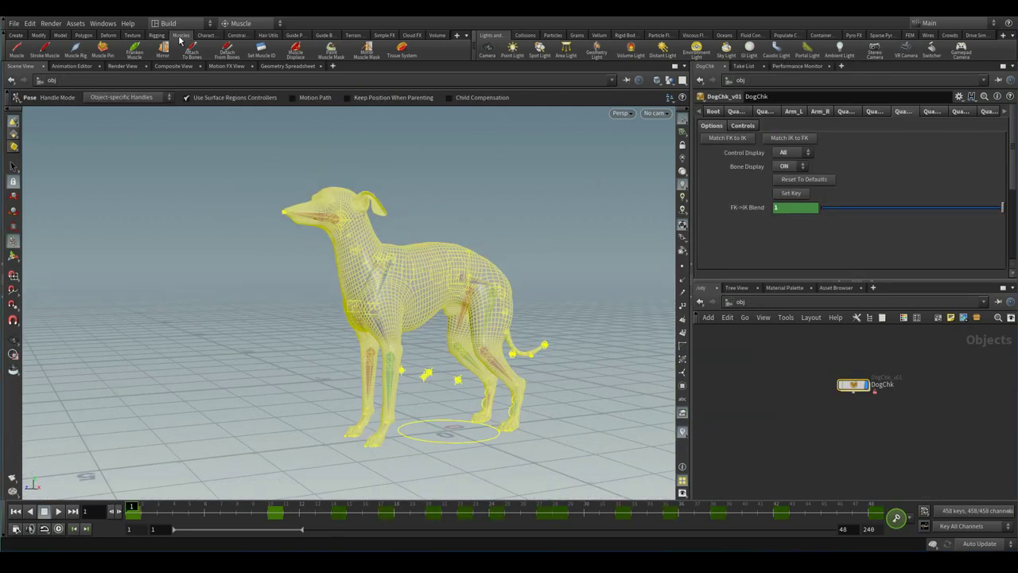
Step: Start the Muscle tool inside DogChk and accept L_Arm_clavicle as the head anchor
left_click(16, 49)
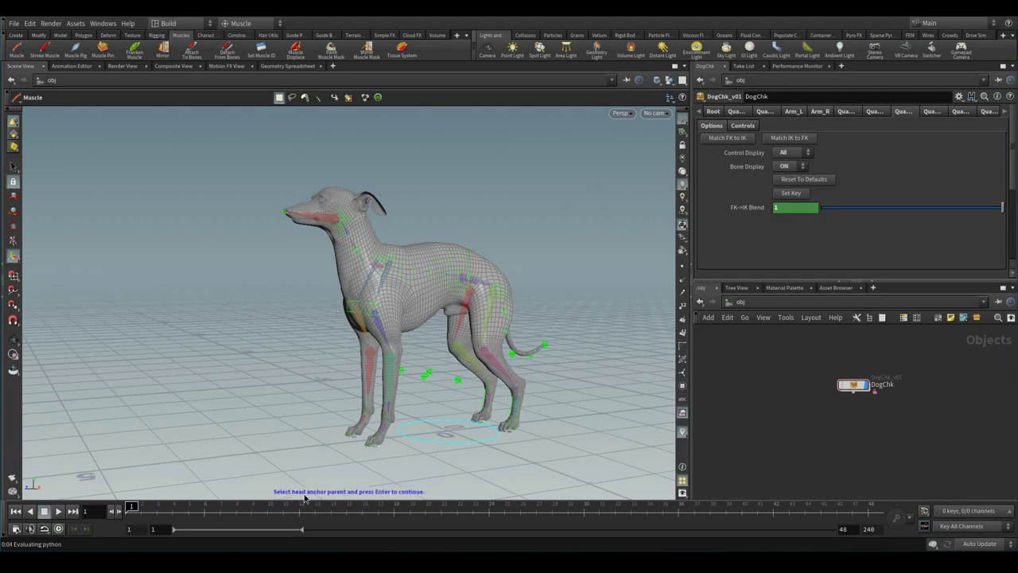
double_click(853, 385)
scroll(794, 446, "up", 5)
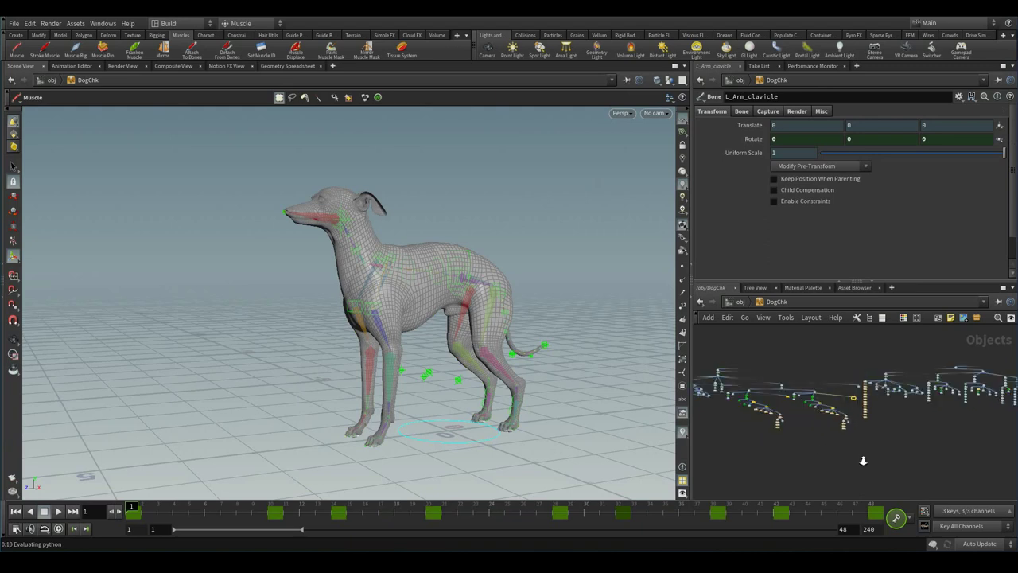
scroll(796, 445, "up", 5)
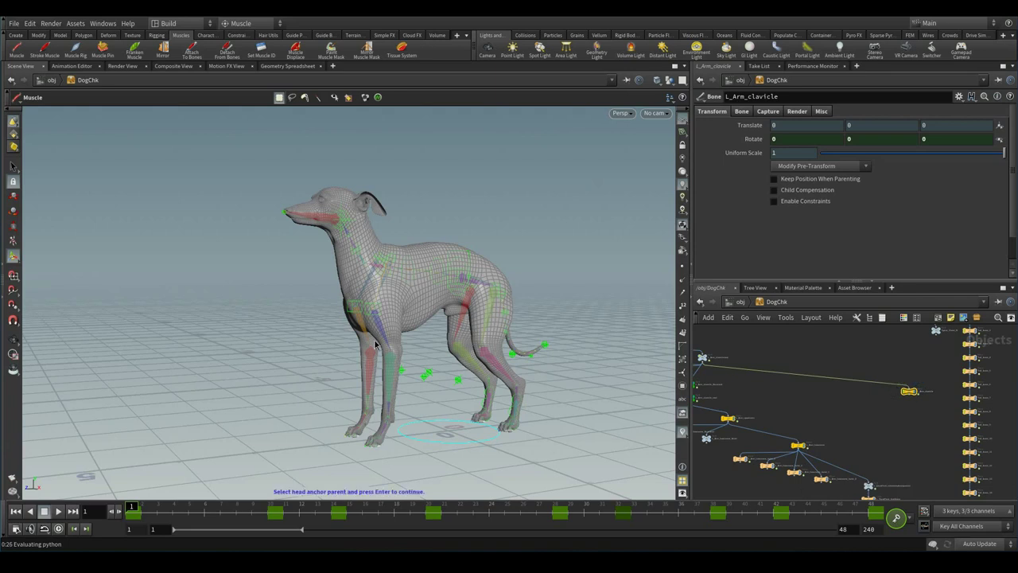
left_click(200, 292)
left_click(217, 313)
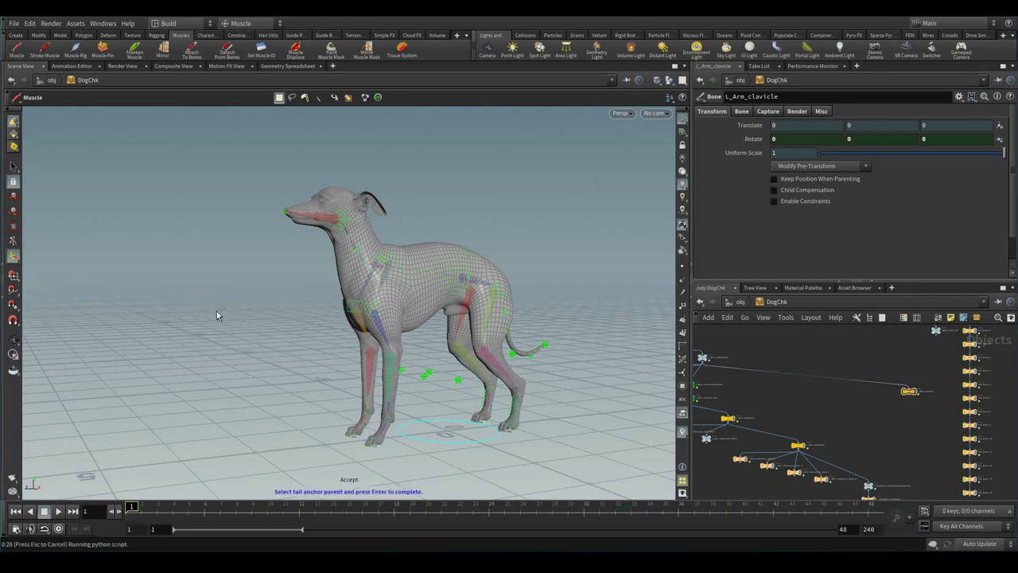
Step: Pick L_Arm_lowerarm as the tail anchor and accept the selection
scroll(770, 411, "up", 2)
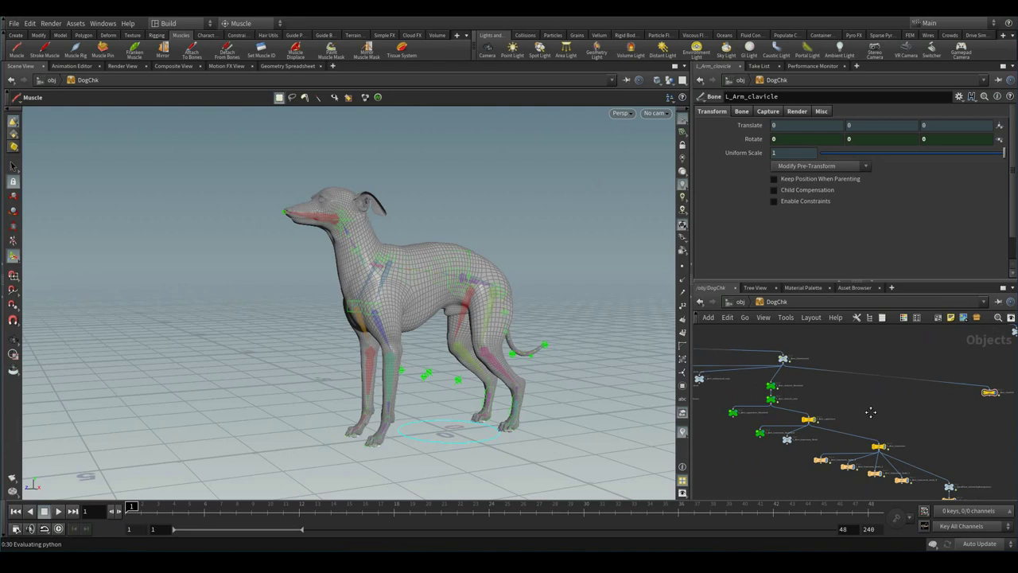
scroll(770, 410, "up", 2)
scroll(771, 410, "up", 2)
scroll(807, 360, "up", 1)
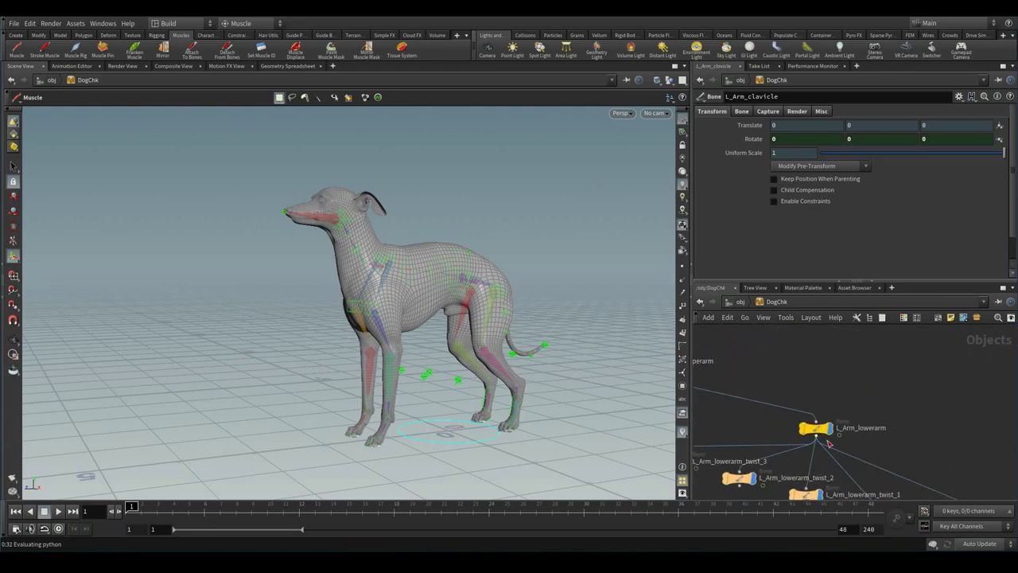
left_click(816, 428)
right_click(256, 352)
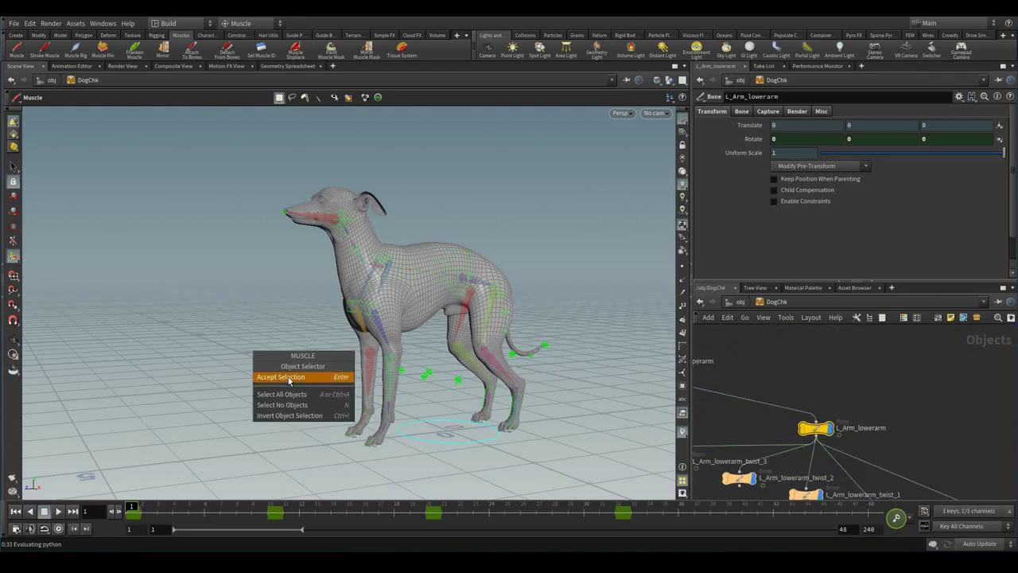
left_click(287, 376)
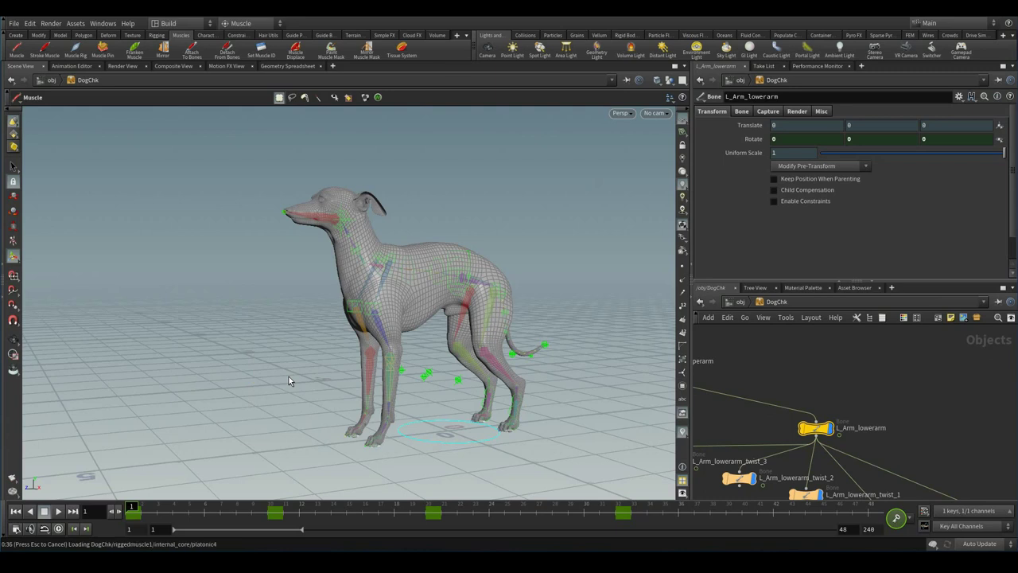
Step: Show the muscle's shaping handles and pull back to a side view of the dog
key("Escape")
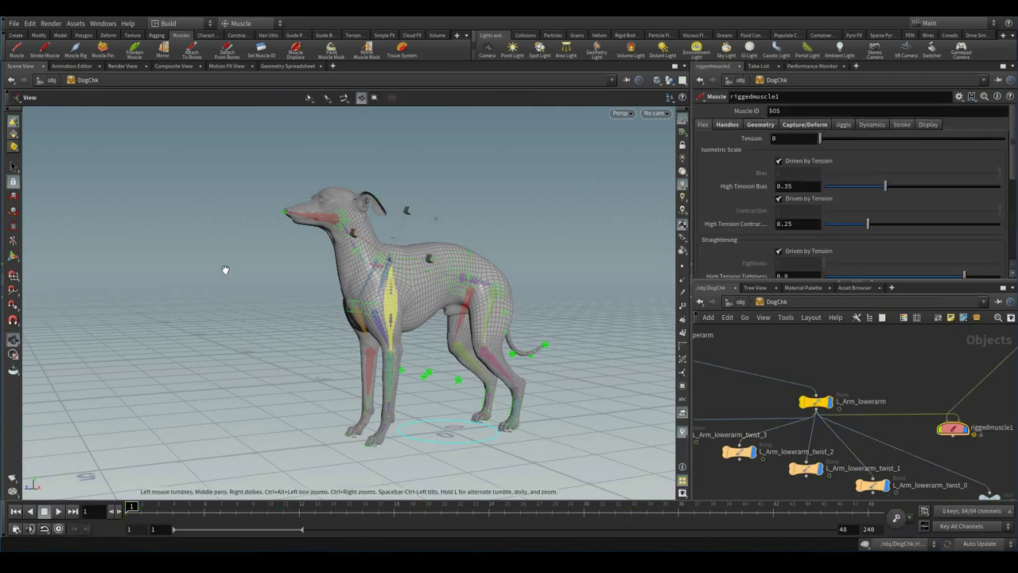
mouse_move(228, 273)
left_mouse_down()
mouse_move(411, 346)
mouse_move(211, 275)
mouse_move(363, 341)
mouse_move(360, 295)
mouse_move(295, 307)
mouse_move(360, 237)
mouse_move(404, 405)
mouse_move(359, 320)
mouse_move(347, 334)
mouse_move(260, 338)
left_mouse_up()
key("Return")
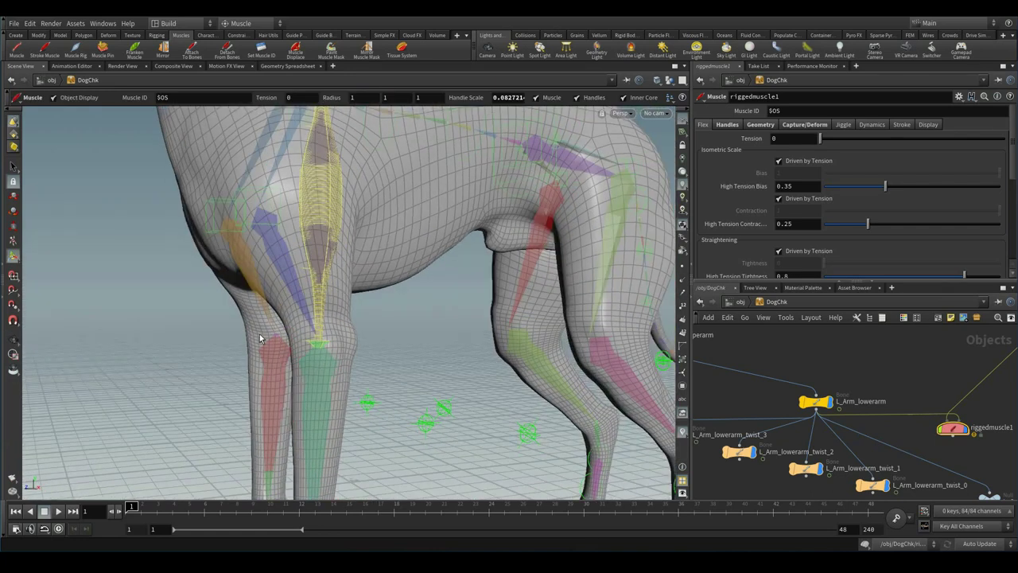
mouse_move(489, 369)
left_mouse_down()
mouse_move(230, 282)
mouse_move(443, 341)
mouse_move(213, 483)
left_mouse_up()
mouse_move(151, 507)
left_mouse_down()
mouse_move(451, 506)
mouse_move(131, 507)
left_mouse_up()
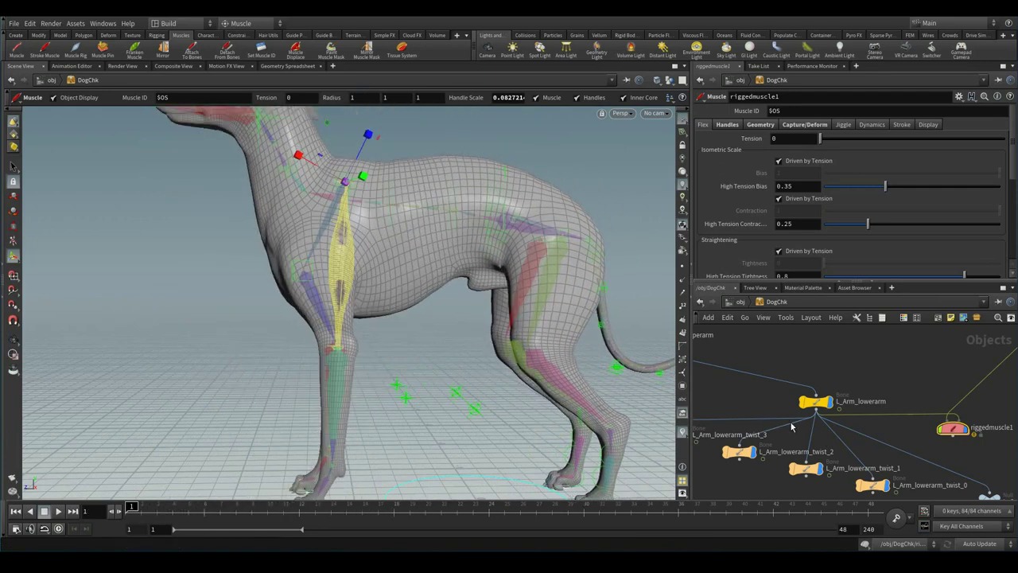
Step: Bring the L_Arm_clavicle node into view and show the muscle's Handles transform settings
scroll(883, 376, "down", 3)
mouse_move(883, 376)
middle_mouse_down()
mouse_move(859, 419)
mouse_move(847, 417)
middle_mouse_up()
scroll(859, 420, "up", 3)
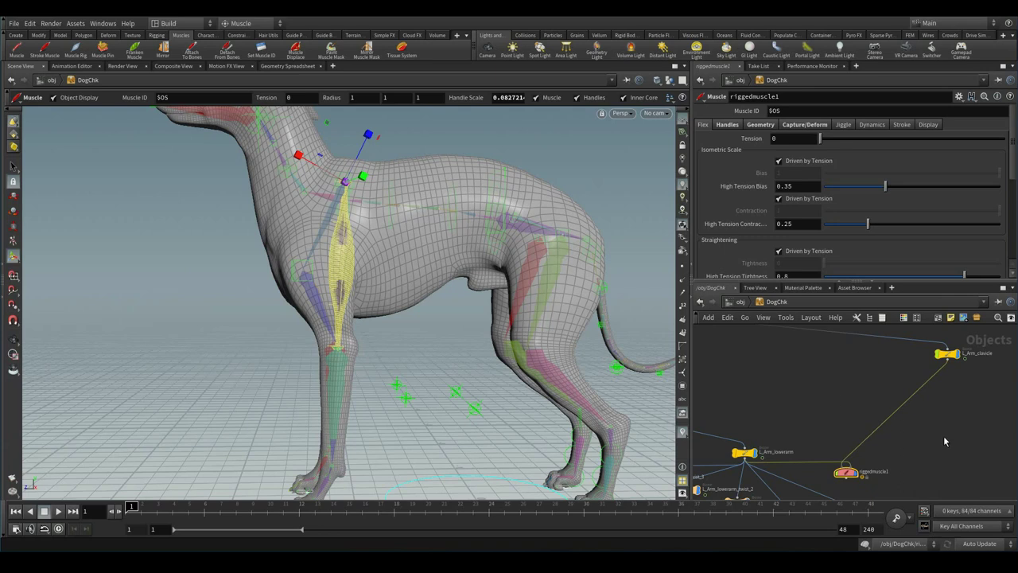
scroll(943, 435, "down", 3)
scroll(884, 402, "up", 1)
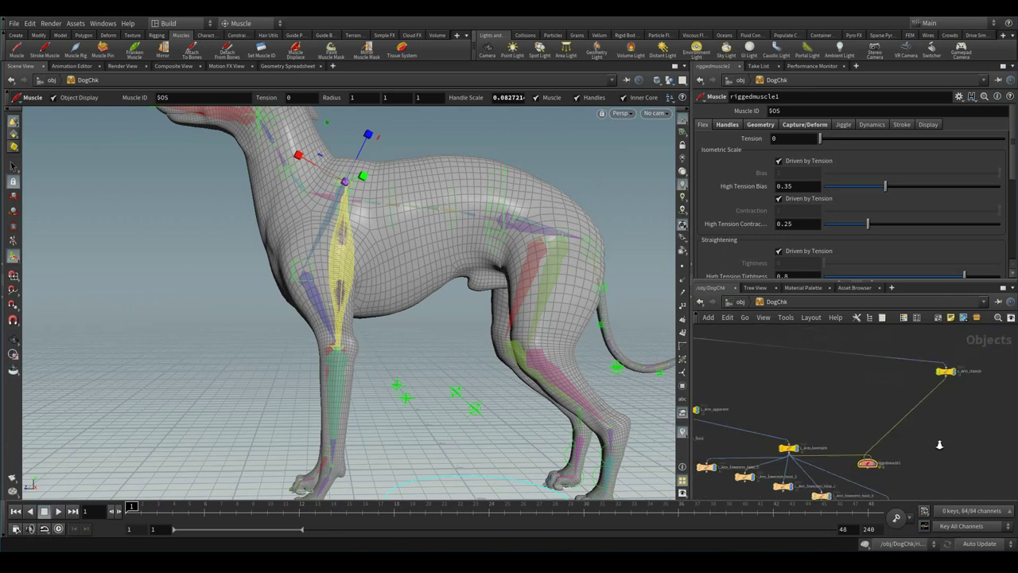
left_click(726, 125)
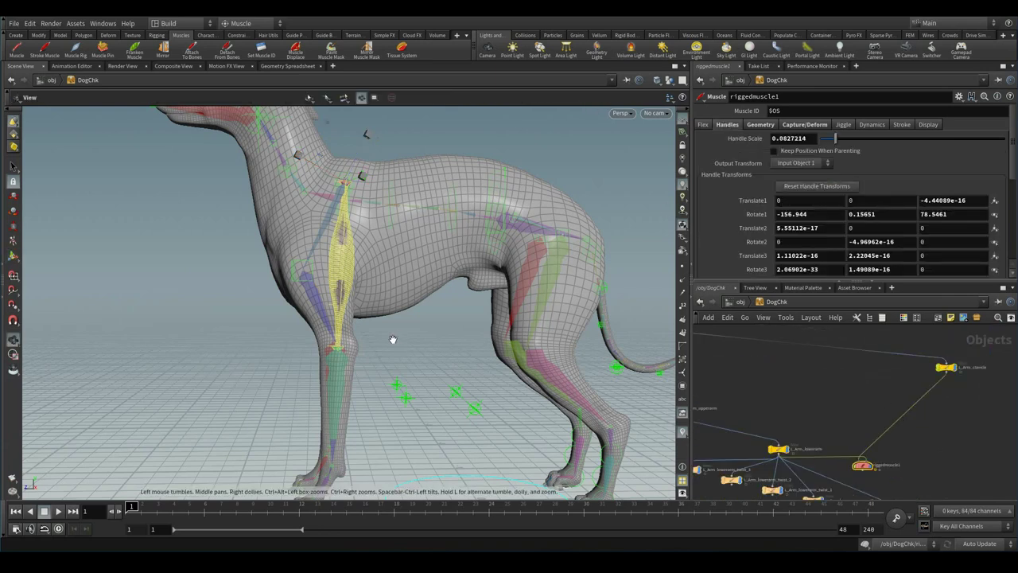
mouse_move(391, 340)
left_mouse_down()
mouse_move(432, 343)
mouse_move(458, 321)
left_mouse_up()
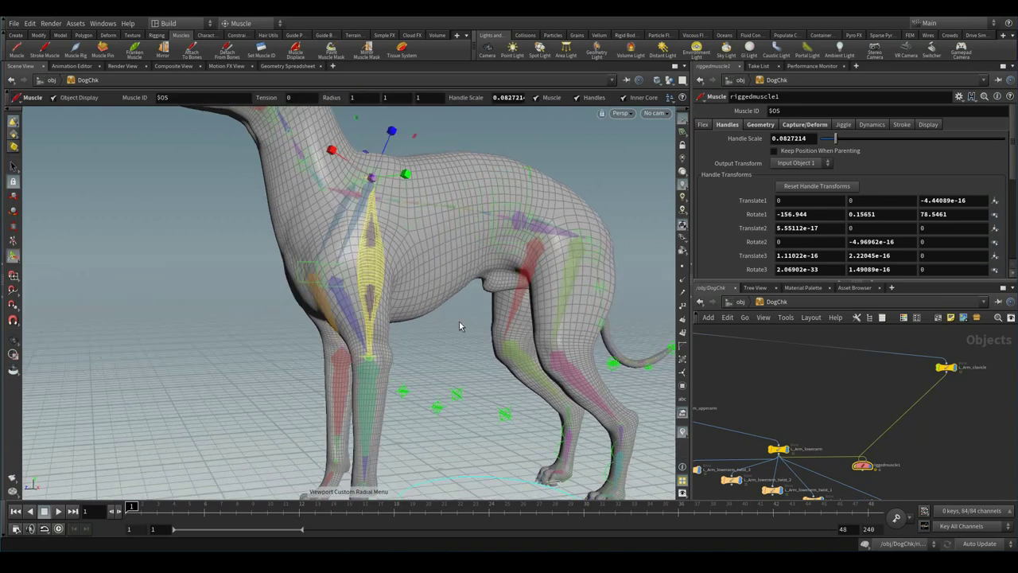
Step: Set the muscle display to Muscle Geometry Off, leaving only its outline
left_click(248, 25)
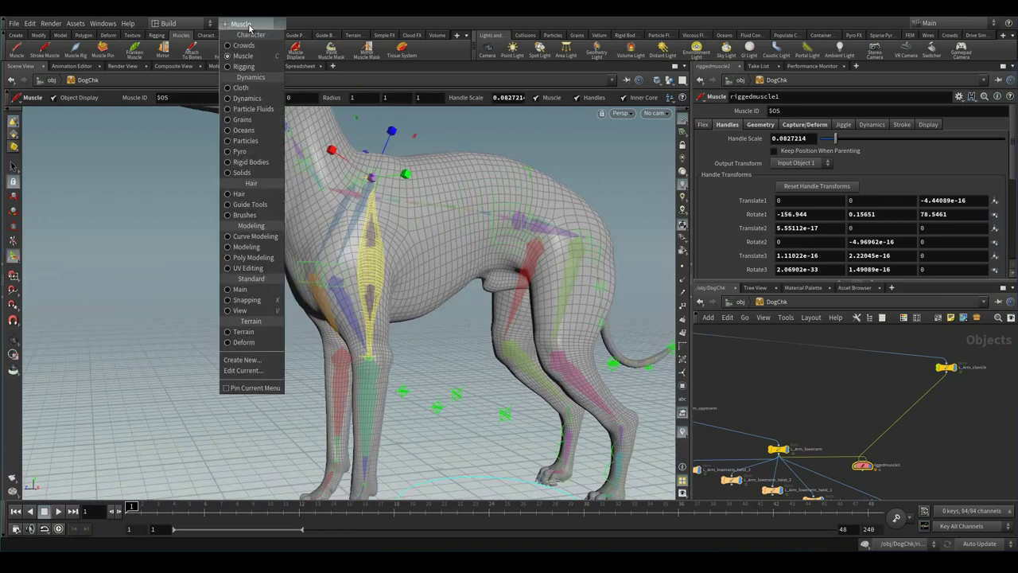
left_click(249, 26)
key("c")
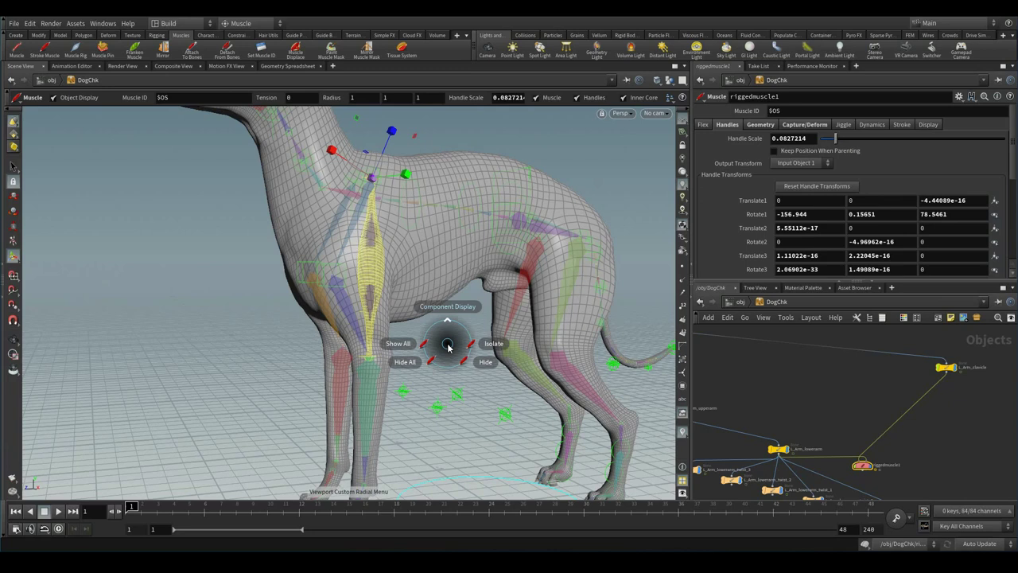
left_click(447, 307)
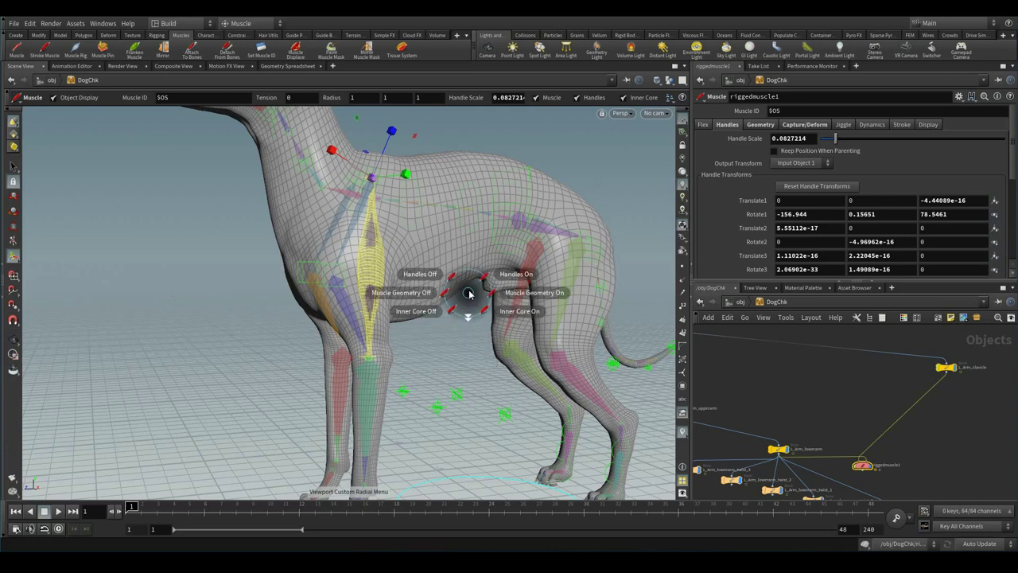
left_click(416, 292)
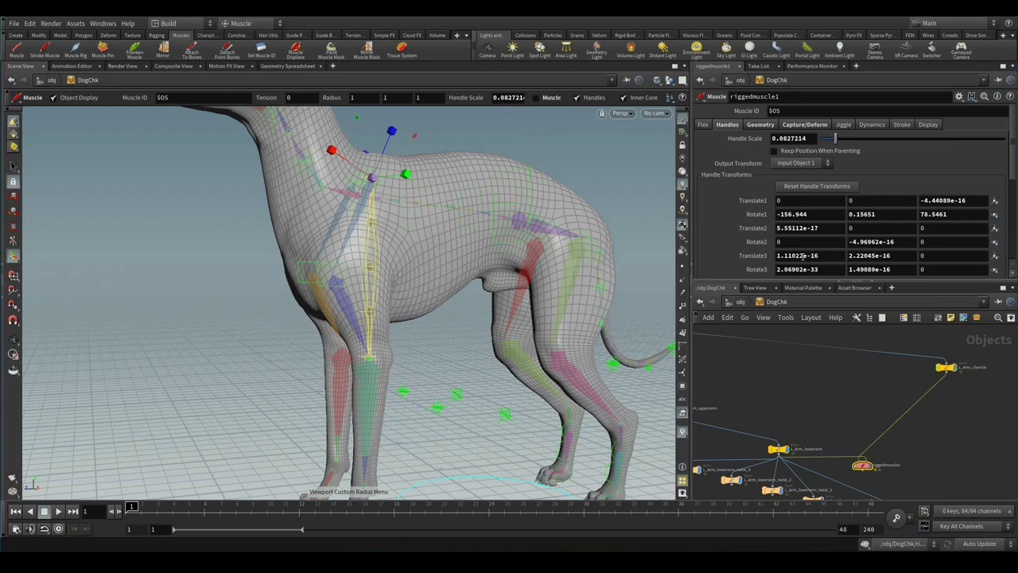
Step: Scrub the timeline a few frames and back to check the handles follow the leg
scroll(803, 256, "down", 2)
scroll(806, 245, "down", 2)
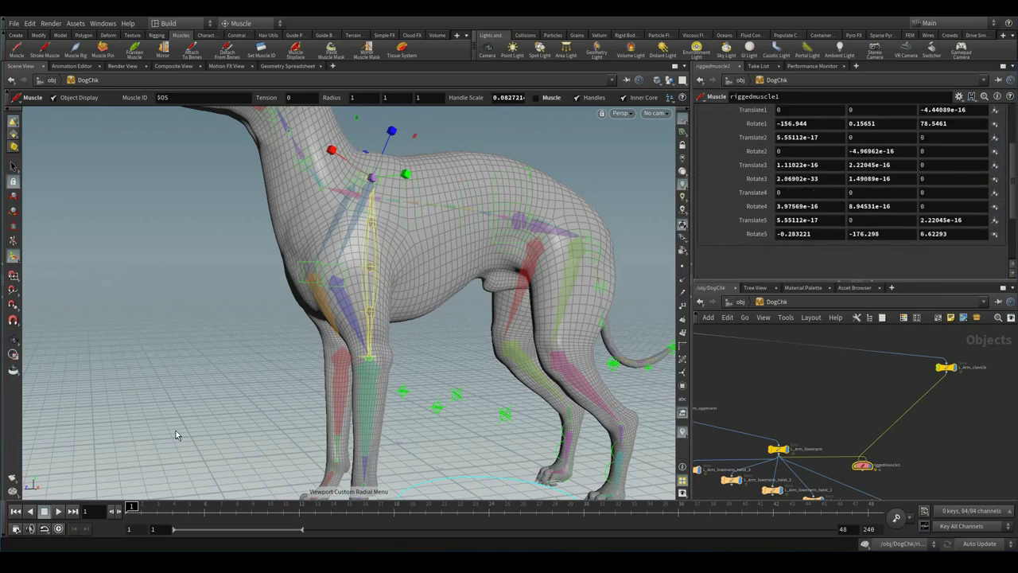
left_click_drag(137, 506, 207, 506)
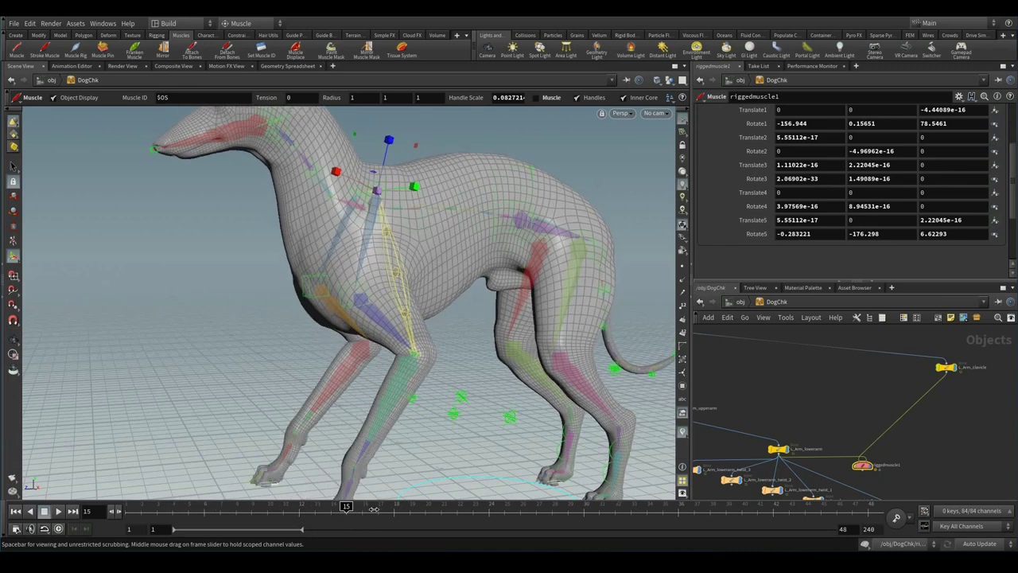
left_click_drag(300, 505, 132, 506)
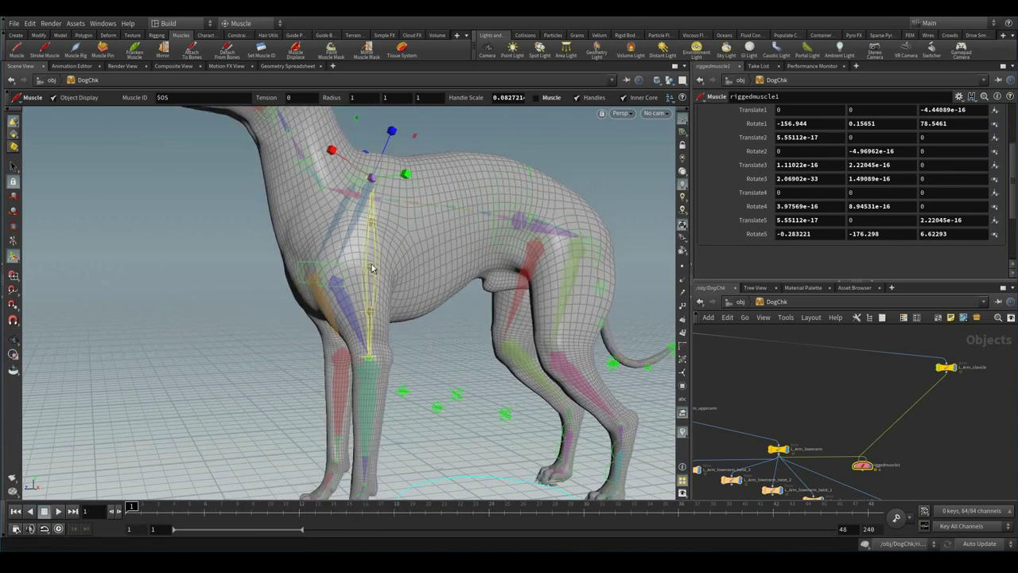
key("Escape")
Step: From a front view, drag the muscle's middle handles outward
left_click_drag(376, 272, 389, 276)
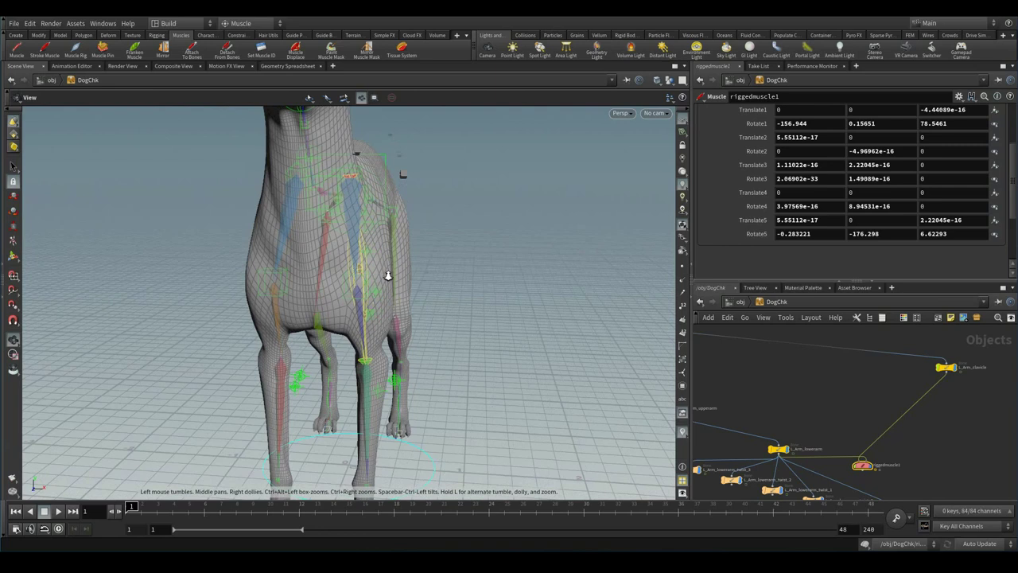
scroll(388, 276, "up", 5)
key("ctrl+r")
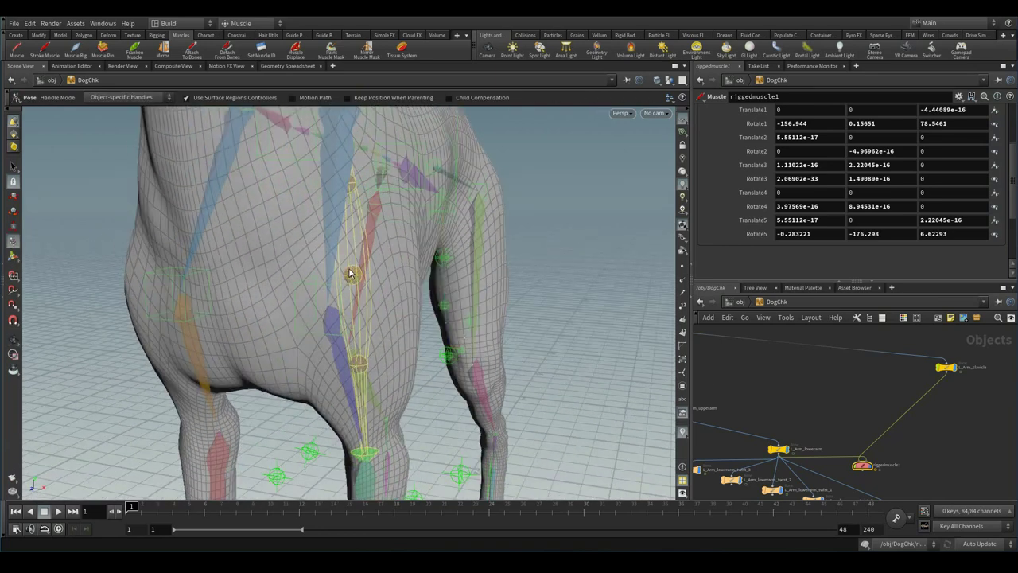
left_click(350, 274)
left_click_drag(350, 274, 277, 294)
Step: Orbit to a side view of the front leg and show the muscle's Geometry settings
key("Escape")
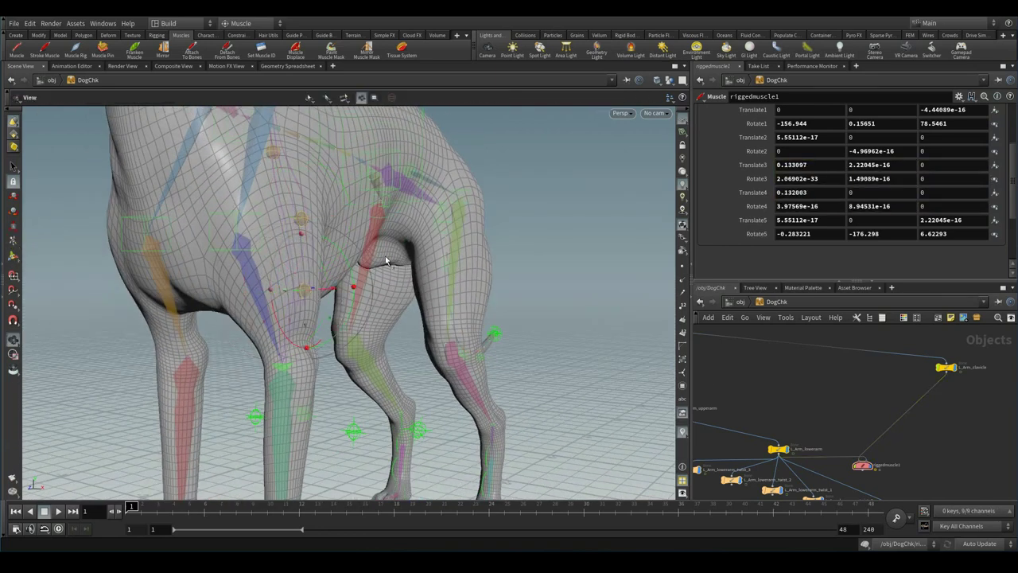
left_click_drag(386, 260, 272, 354)
mouse_move(278, 238)
left_mouse_down()
mouse_move(277, 297)
mouse_move(486, 330)
mouse_move(450, 370)
left_mouse_up()
key("ctrl+r")
scroll(756, 183, "up", 2)
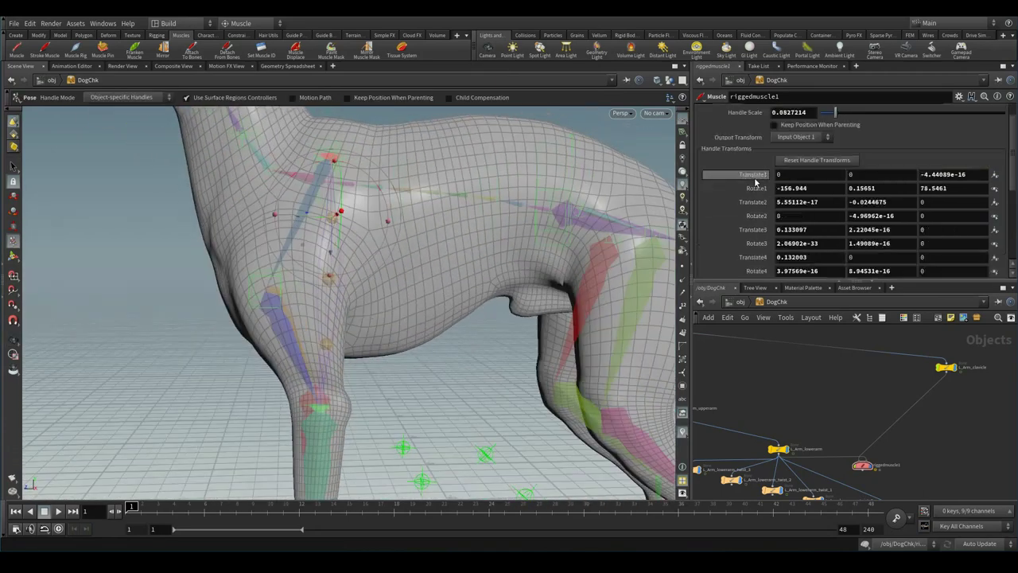
scroll(755, 183, "up", 2)
left_click(759, 125)
Step: Turn Muscle Geometry back on so the shaded muscle shows
key("c")
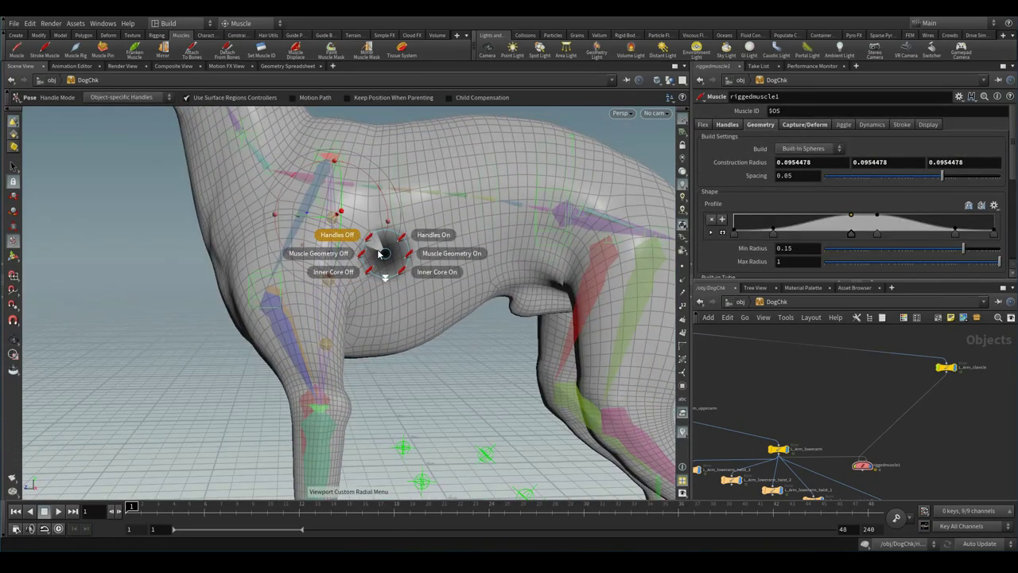
left_click(433, 257)
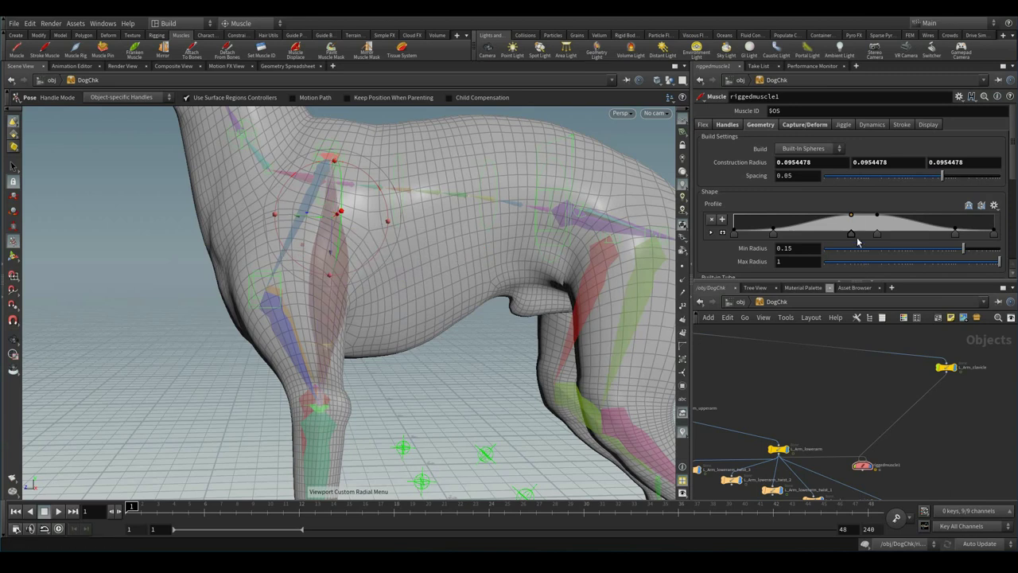
scroll(824, 233, "down", 1)
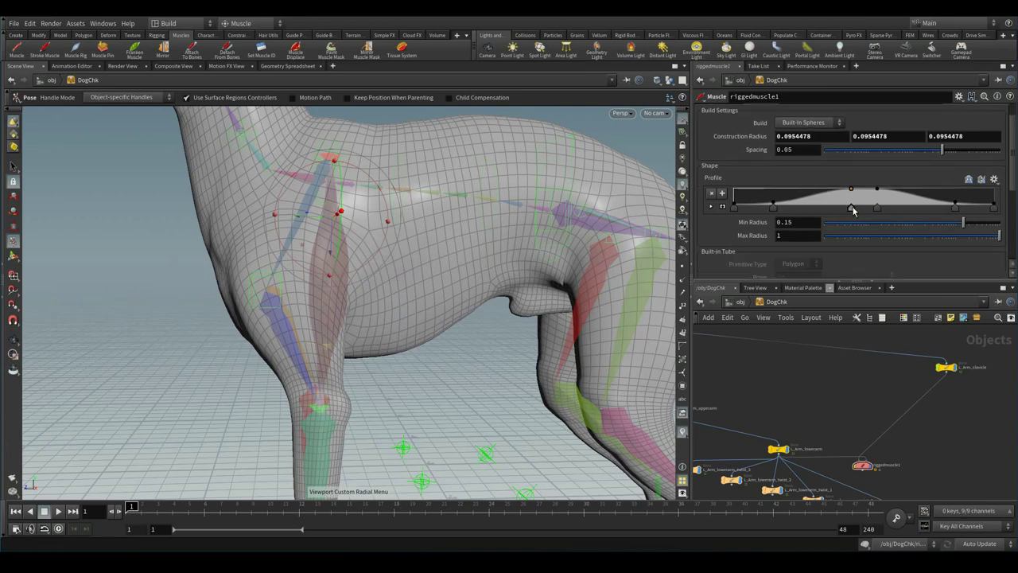
Step: Slide a Profile ramp key and raise the middle Construction Radius to 0.175448
left_click_drag(846, 209, 839, 210)
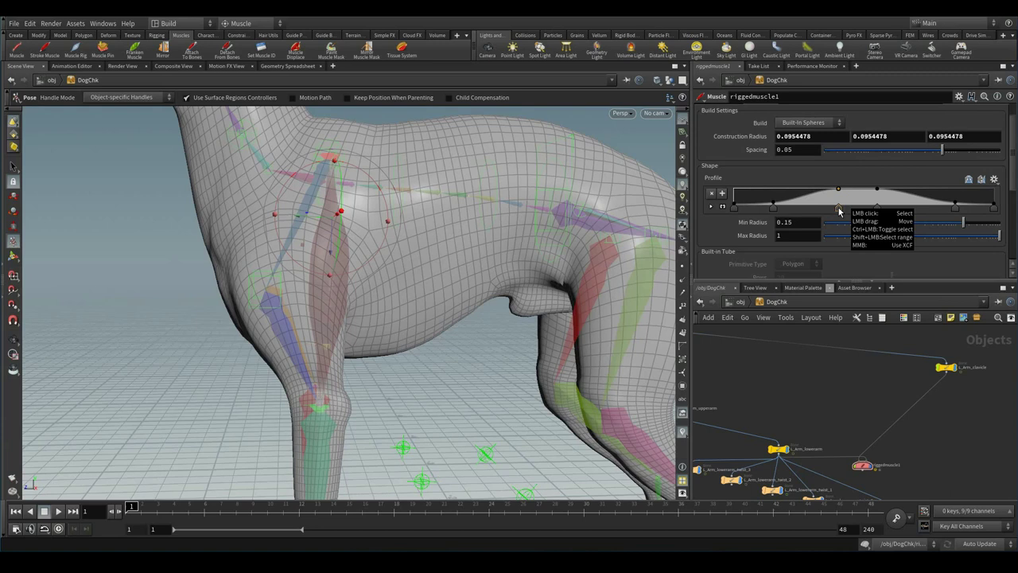
mouse_move(894, 136)
middle_mouse_down()
mouse_move(896, 153)
mouse_move(945, 154)
middle_mouse_up()
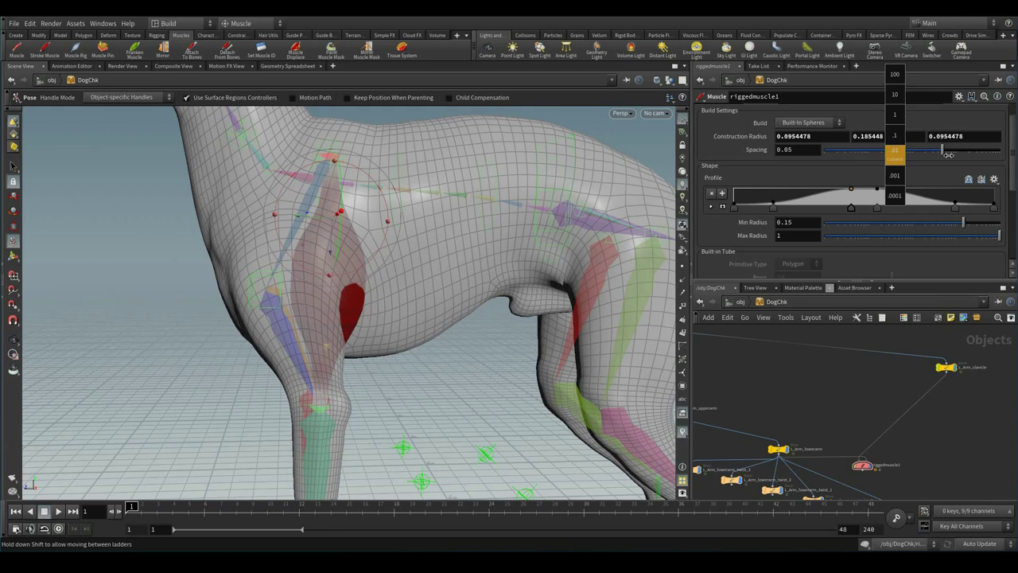
left_click_drag(420, 389, 467, 348, "alt")
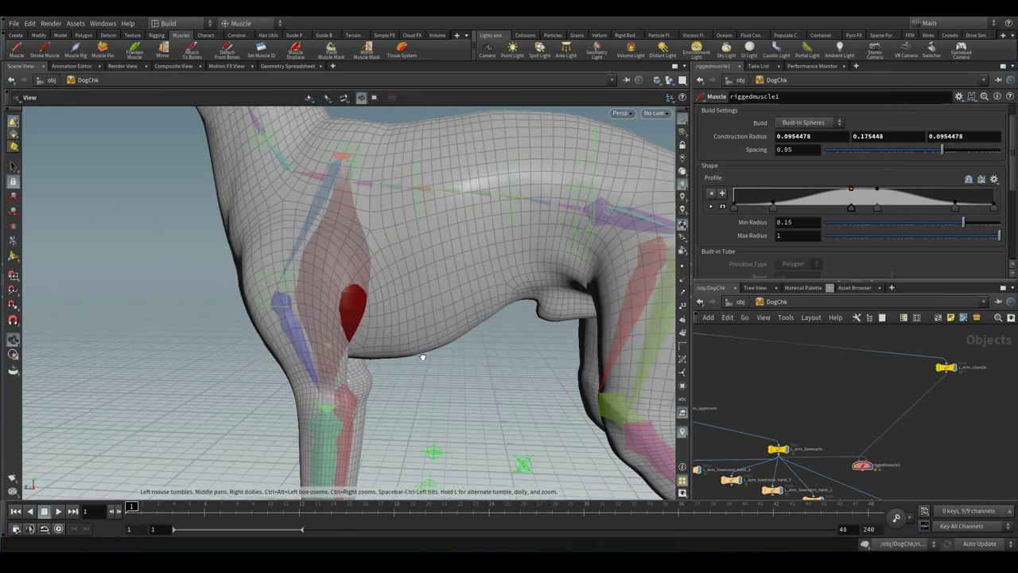
Step: Switch to wireframe, select the front-leg muscle and show its pose handles
key("w")
scroll(467, 349, "up", 3)
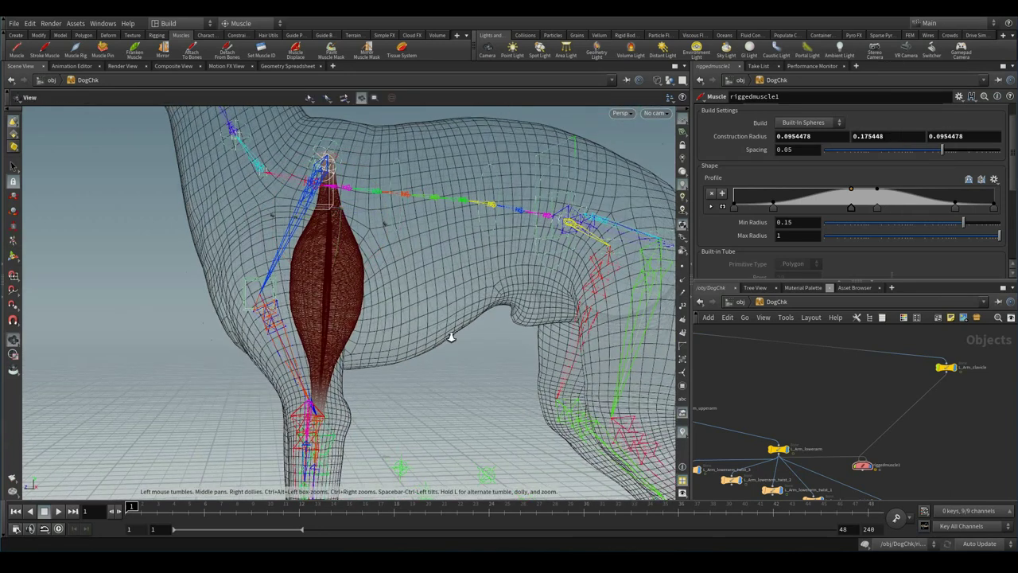
scroll(448, 336, "up", 2)
scroll(528, 368, "up", 2)
left_click(13, 196)
left_click(314, 318)
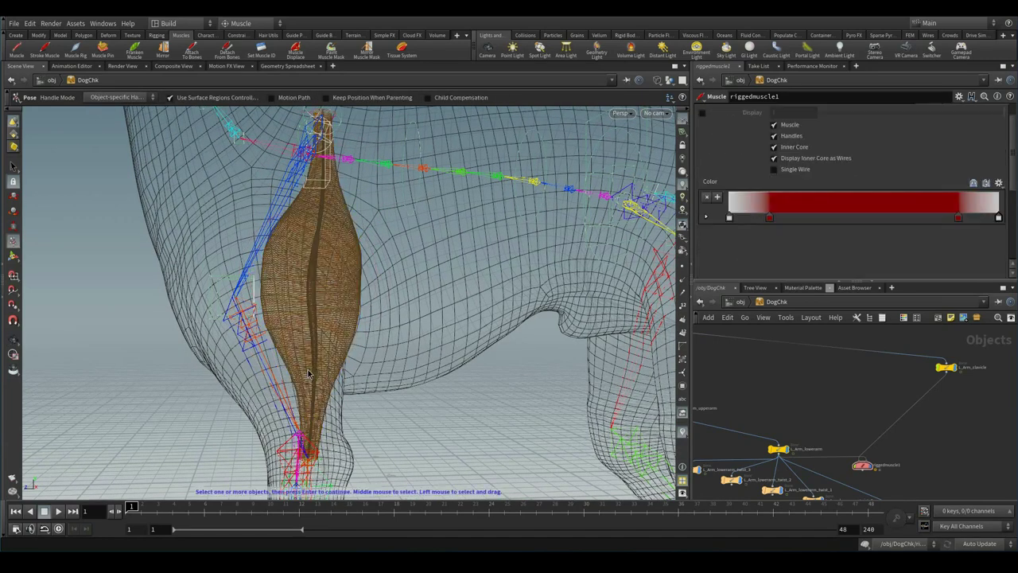
key("Return")
Step: Orbit around the legs, move to frame 18 mid-stride and bring Tension into view
mouse_move(293, 357)
left_mouse_down("alt")
mouse_move(263, 193)
mouse_move(341, 207)
mouse_move(271, 278)
mouse_move(366, 238)
left_mouse_up("alt")
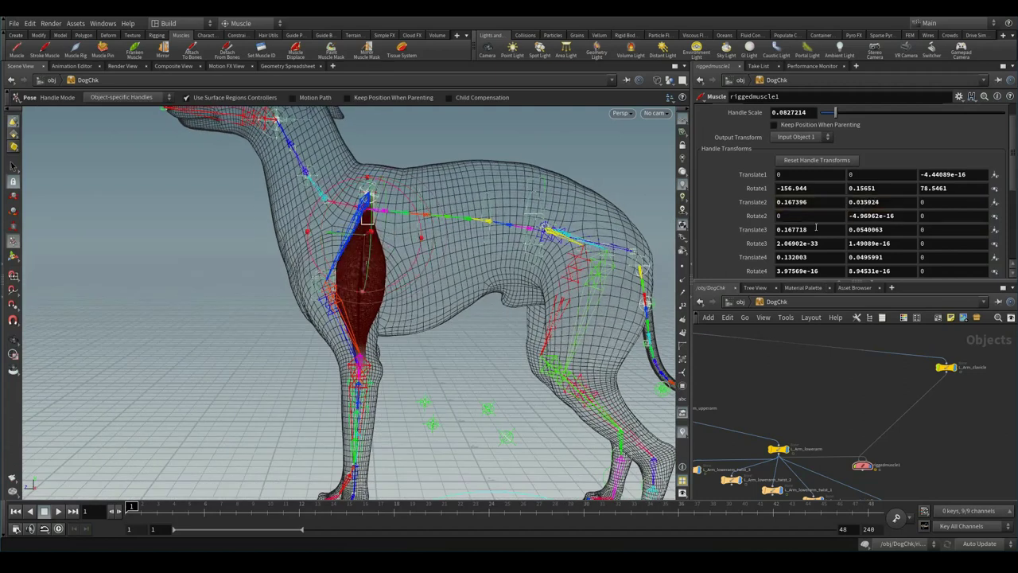
scroll(815, 227, "down", 5)
scroll(815, 228, "down", 5)
left_click_drag(267, 506, 398, 505)
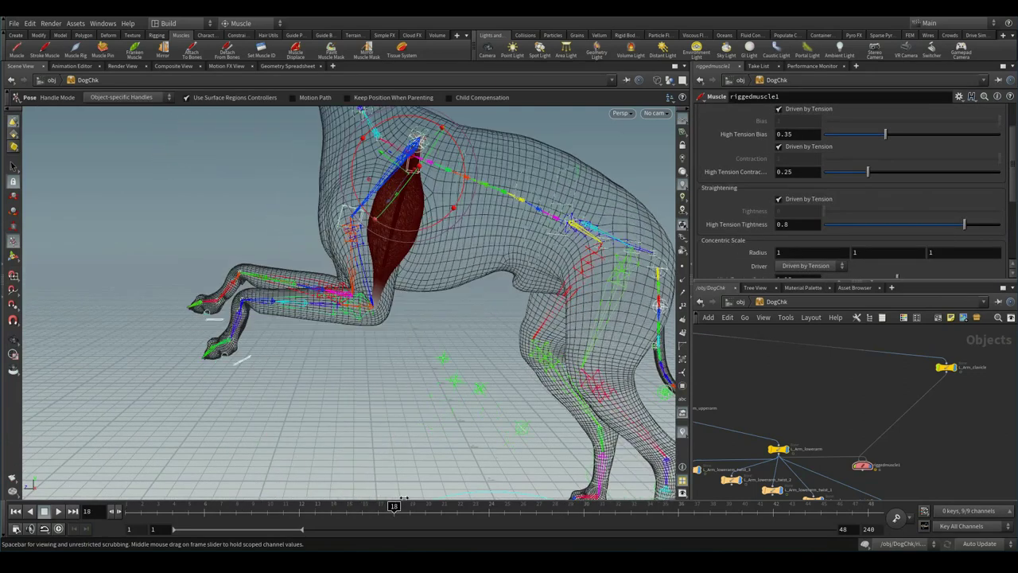
scroll(873, 148, "up", 3)
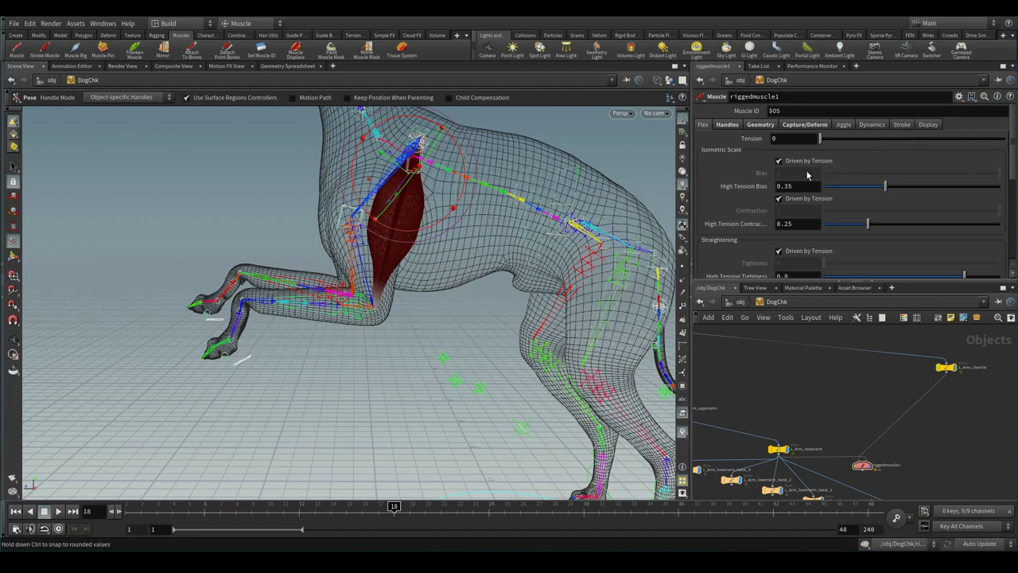
Step: Set muscle Tension to 0, jump to frame 1, and reselect the front-leg muscle
left_click_drag(1003, 138, 819, 139)
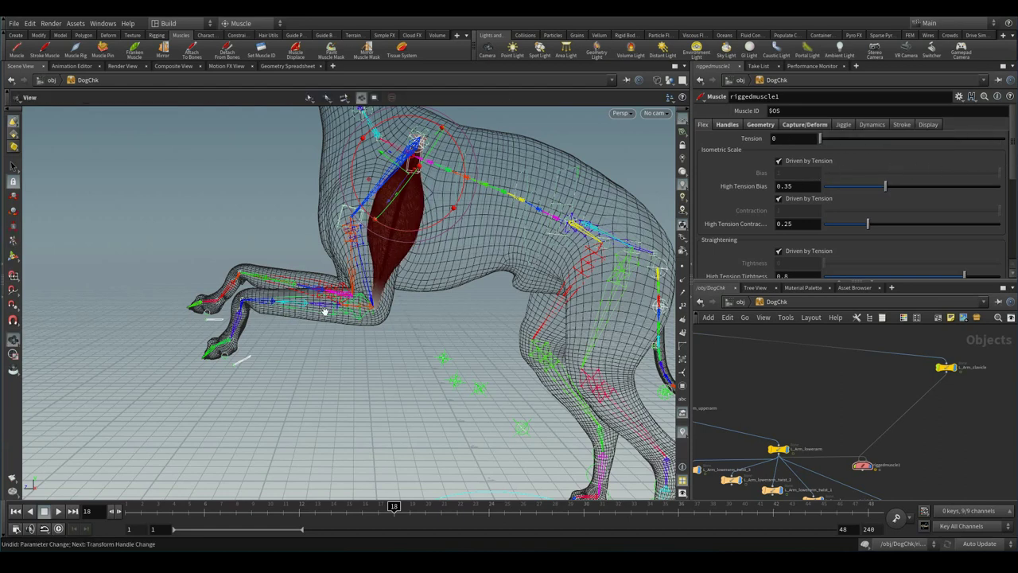
key("ctrl+Up")
left_click_drag(388, 343, 416, 318, "alt")
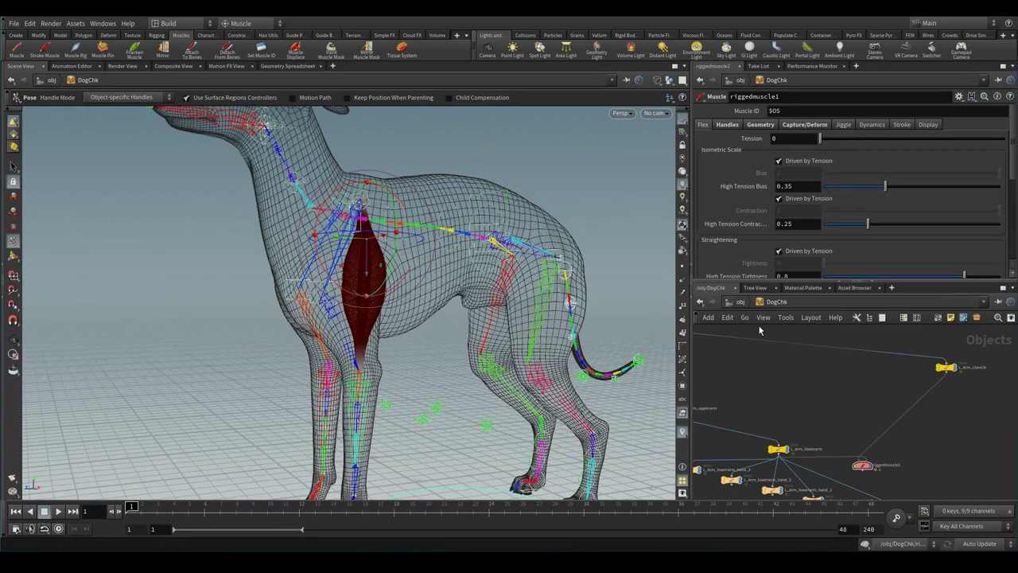
scroll(270, 321, "up", 3)
middle_click_drag(897, 490, 858, 442)
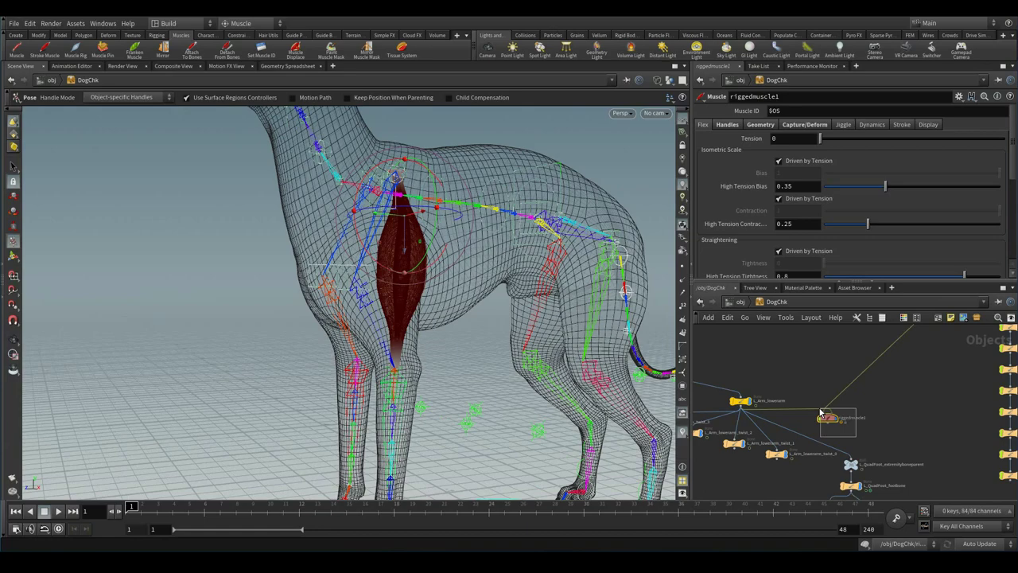
left_click(822, 413)
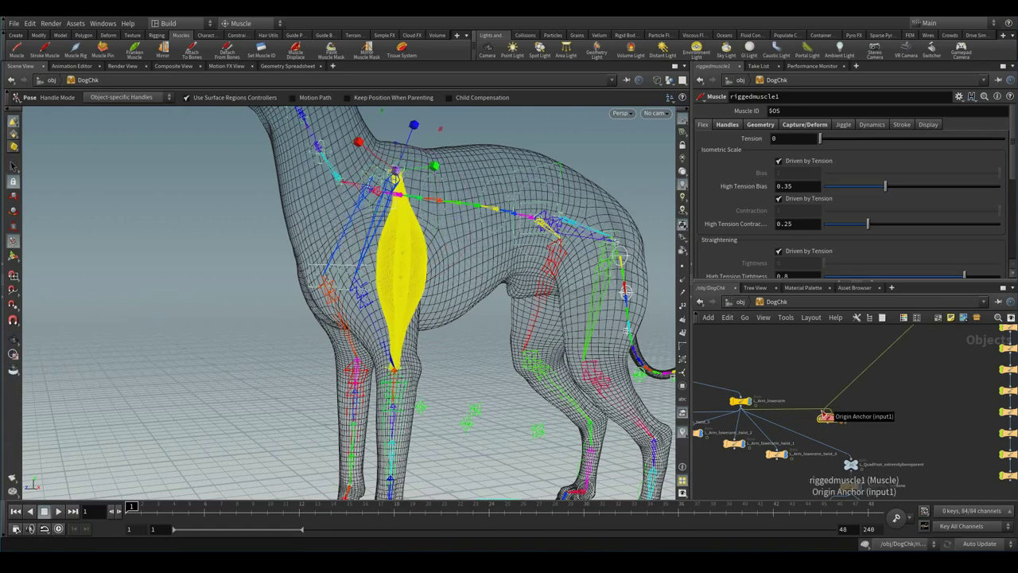